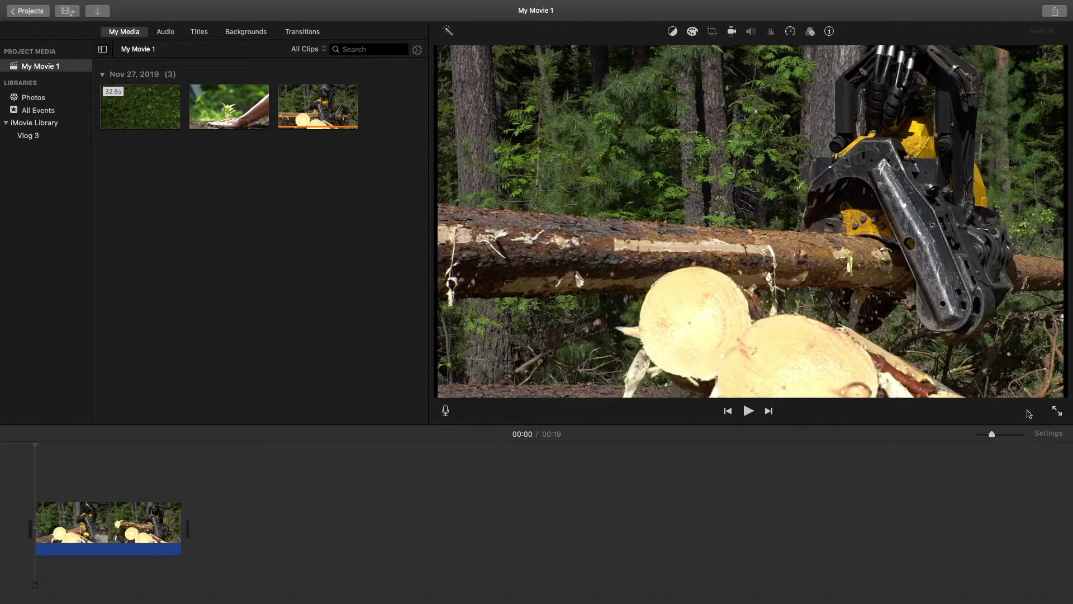
Open the media import window and browse the Desktop, home folder, Macintosh HD and LaCie drive for files
key(super+i)
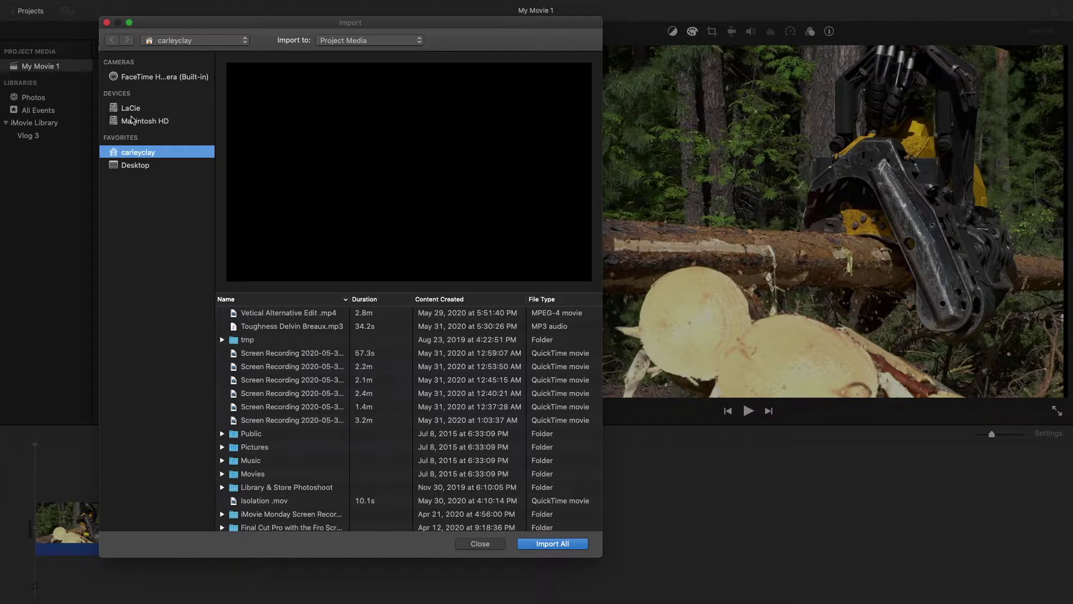
click(149, 166)
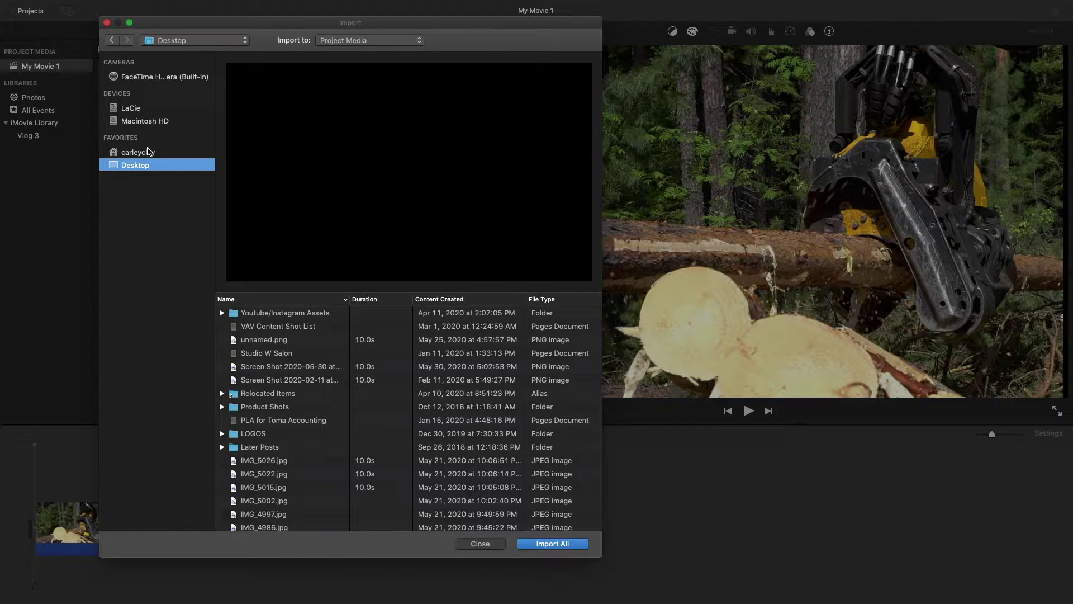
click(148, 154)
click(132, 121)
click(129, 108)
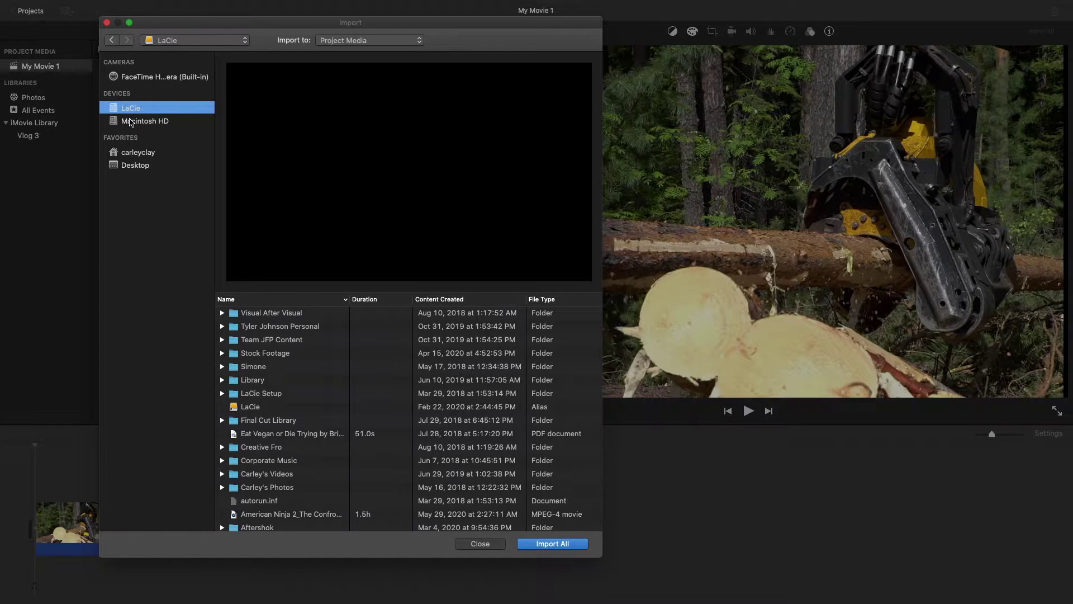
click(132, 121)
click(128, 152)
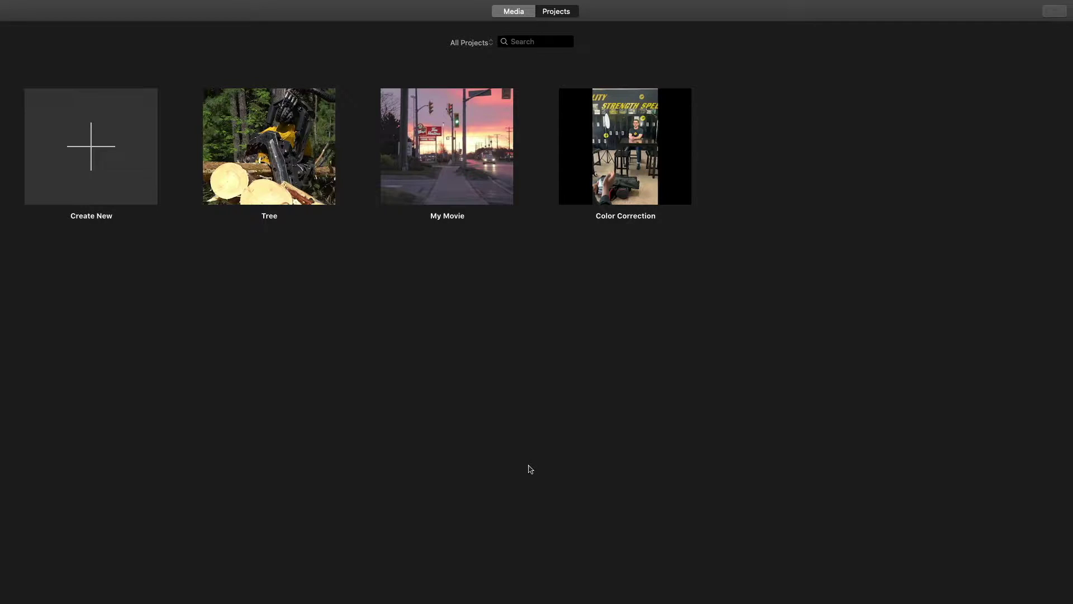
Create a new movie project
key(super+n)
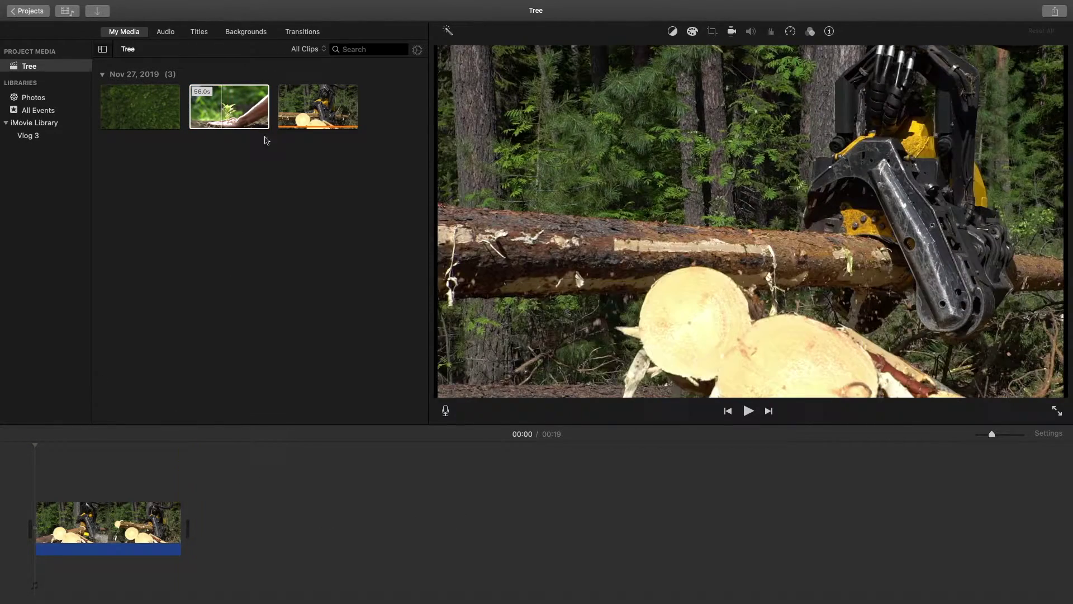
Append the seedling planting clip to the end of the Tree project's timeline
click(222, 107)
drag(223, 106, 220, 206)
key(e)
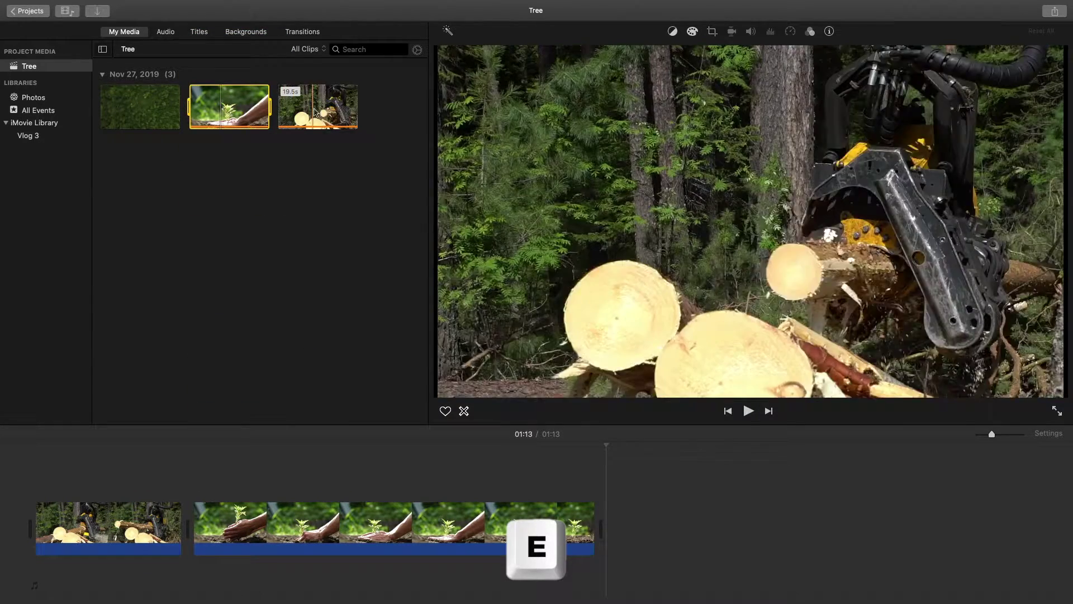
Append the aerial forest clip to the end of the timeline and undo the addition
click(158, 107)
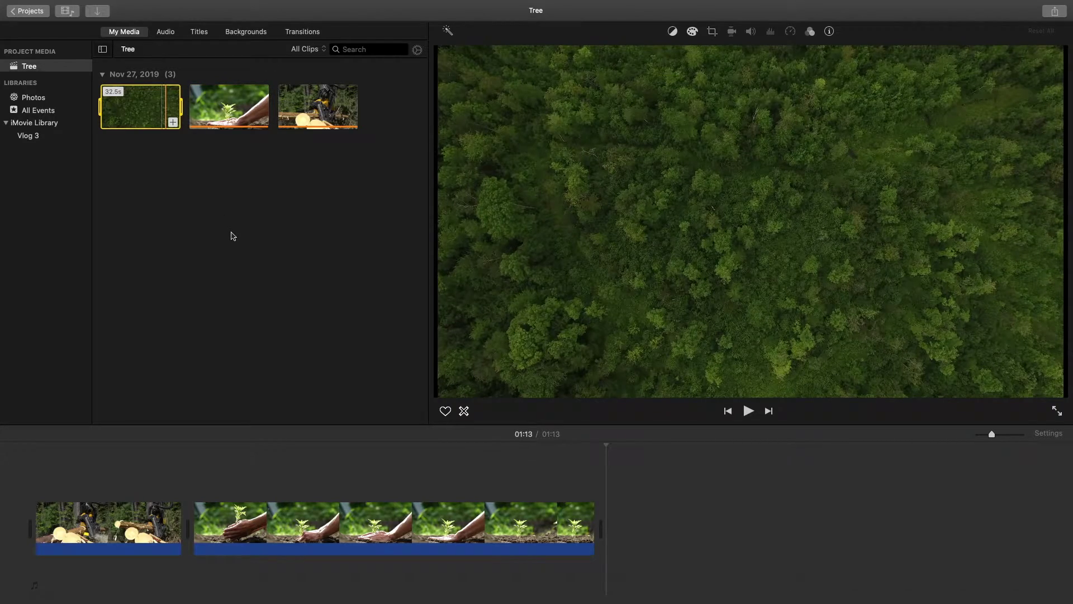
key(e)
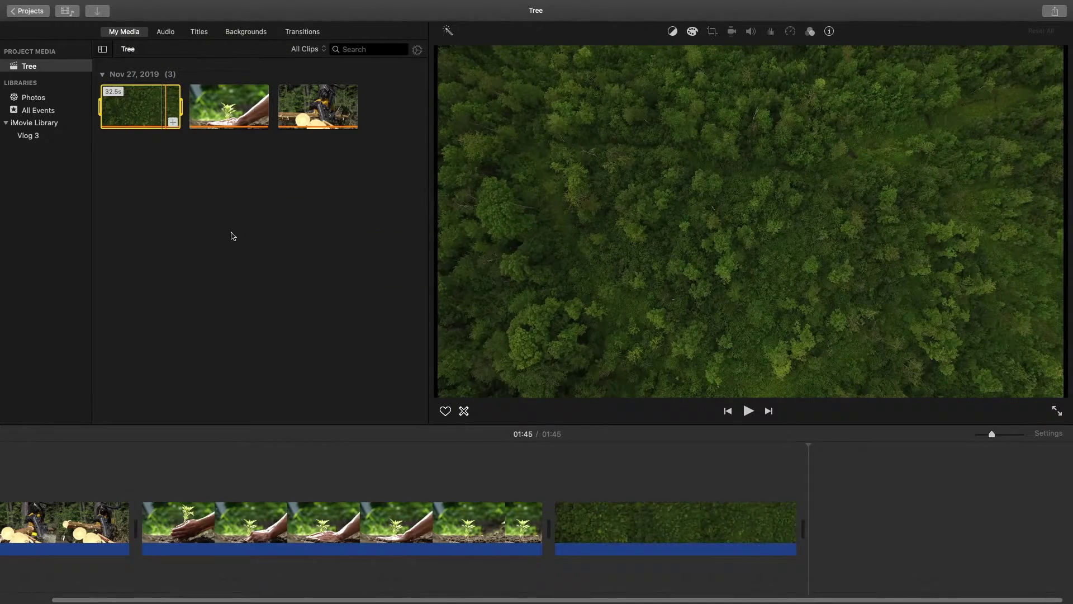
key(super+z)
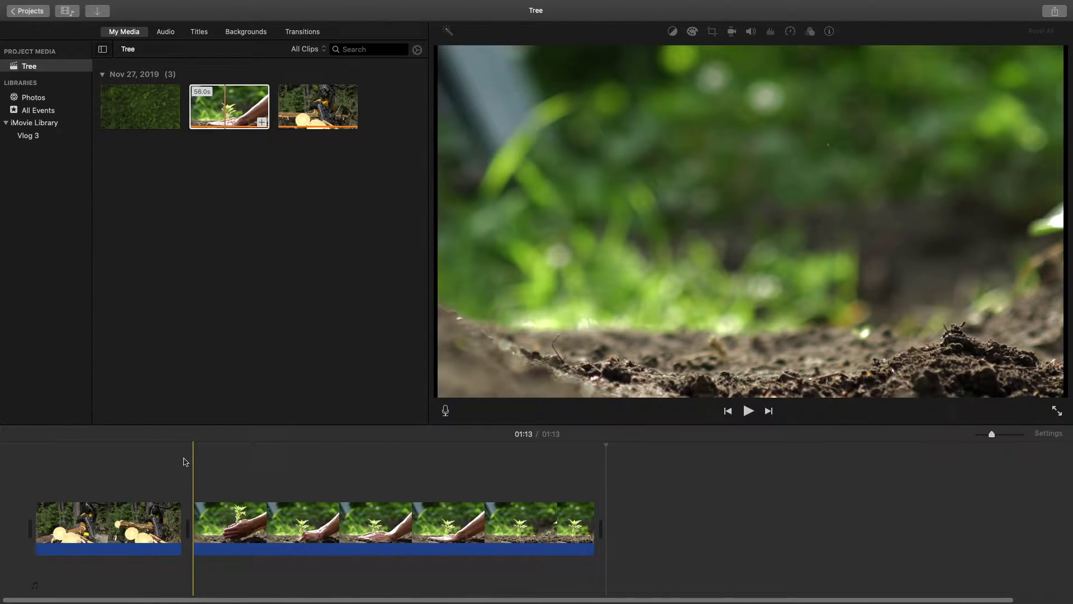
Insert the aerial forest clip between the logging clip and the seedling planting clip
click(185, 461)
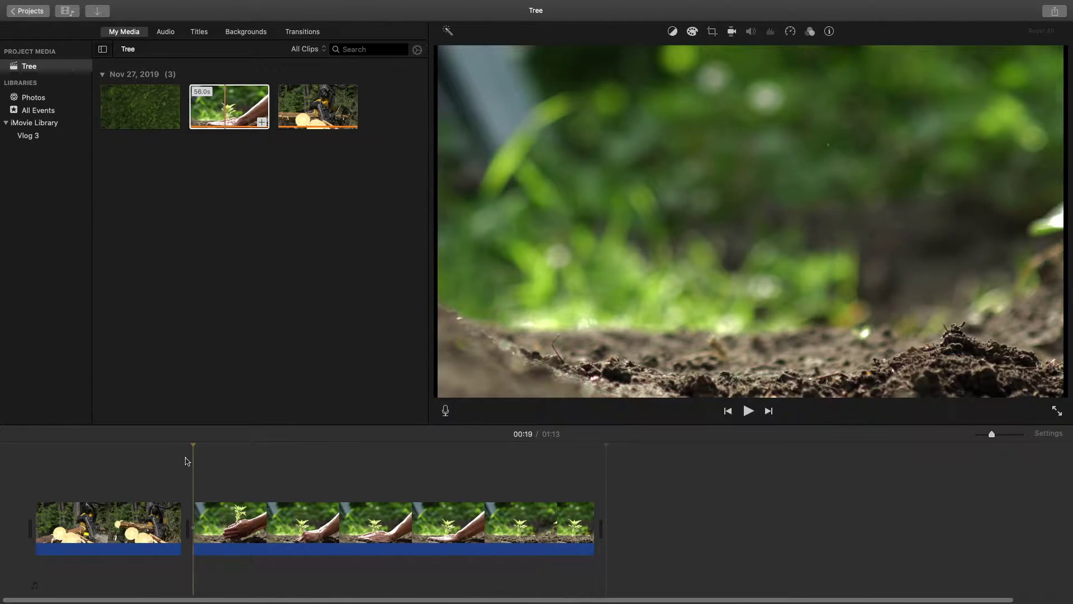
click(150, 111)
mouse_move(151, 110)
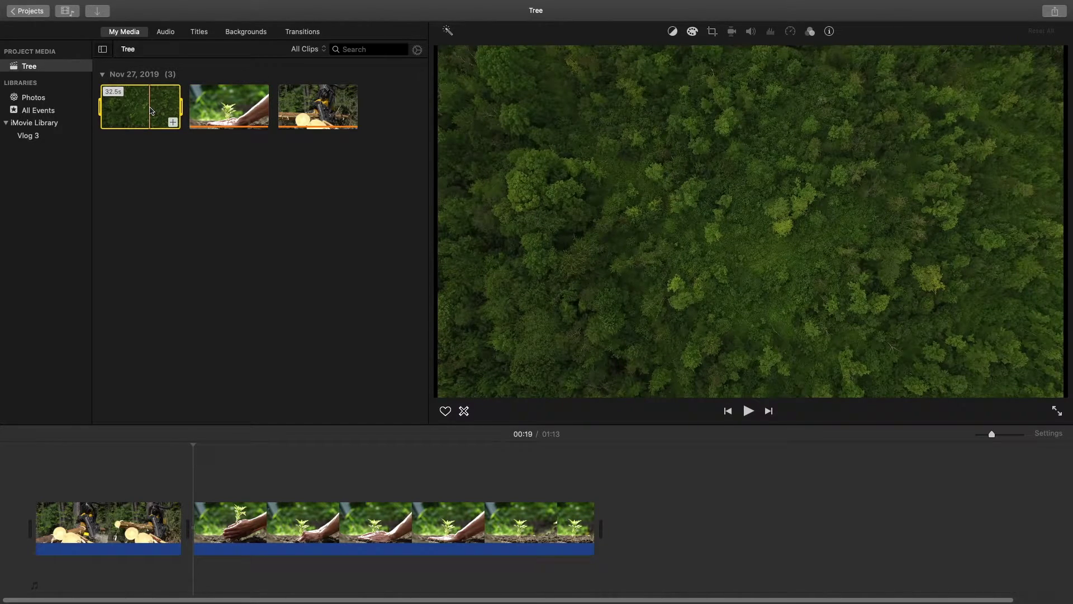
key(w)
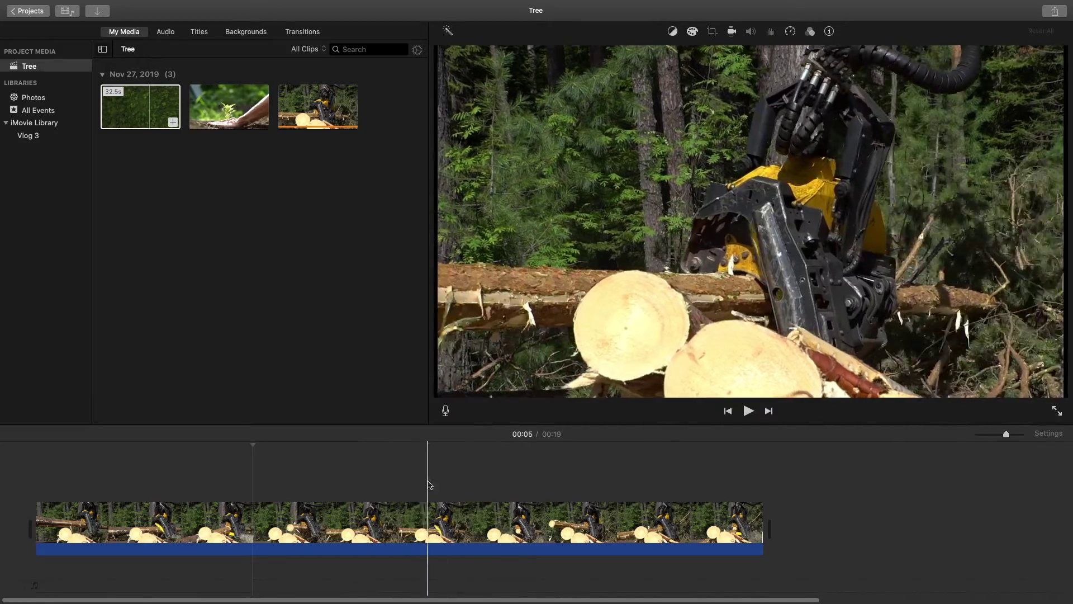
Split the logging clip at 00:12 and delete the part after the cut
click(481, 517)
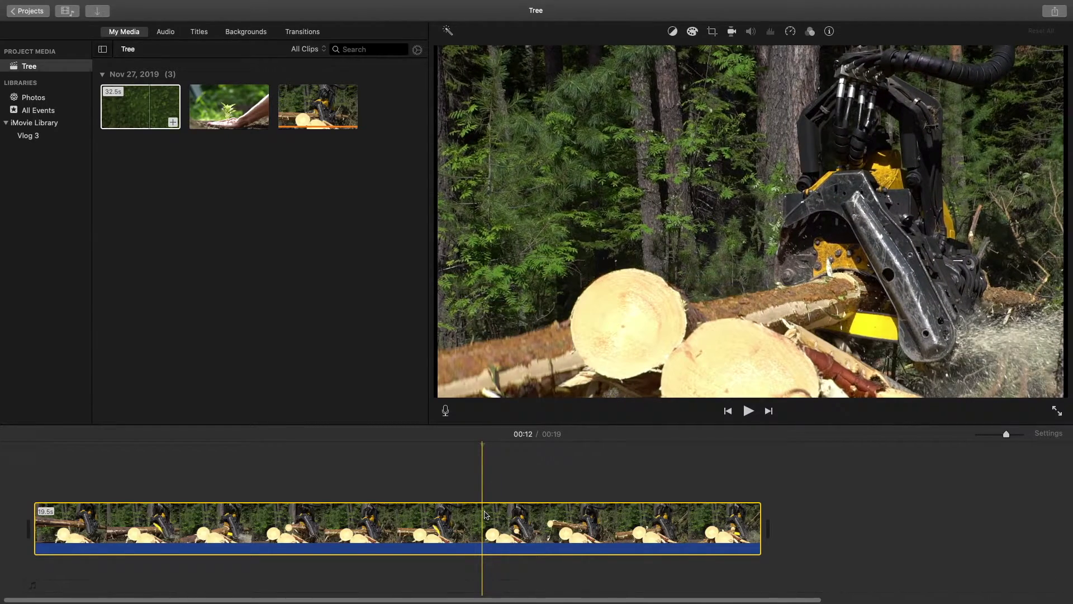
key(super+b)
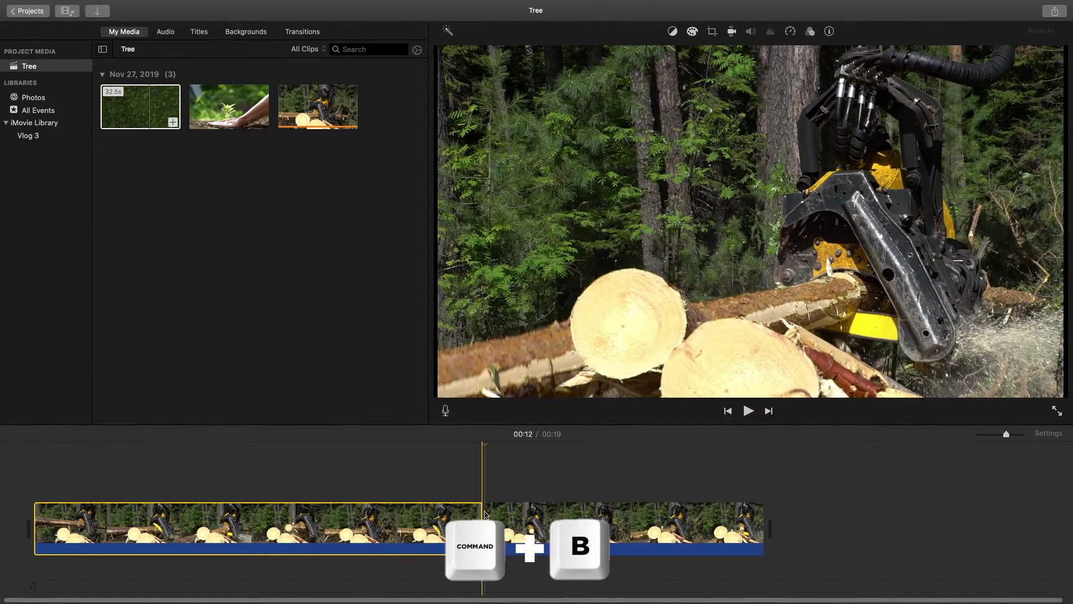
click(688, 530)
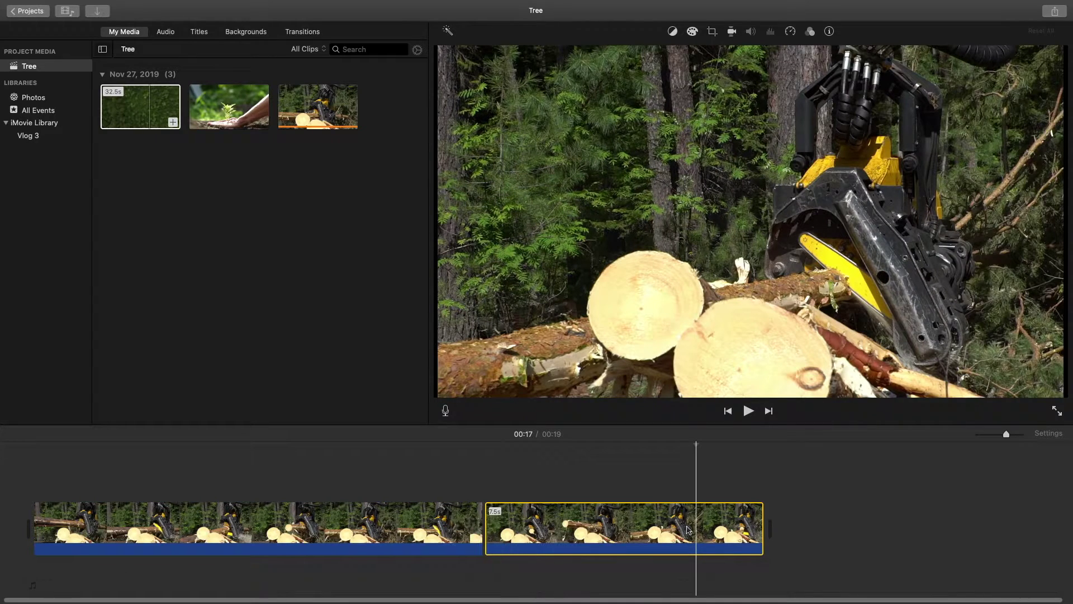
key(Delete)
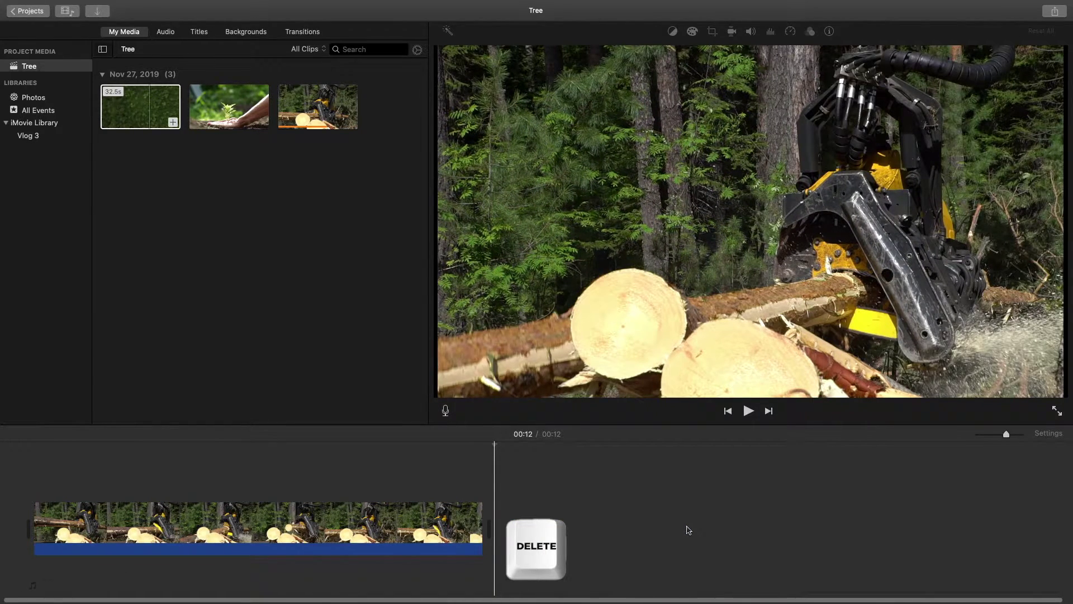
Record a voiceover of about 6 seconds under the logging clip starting at 00:06, and close voiceover recording
key(super+minus)
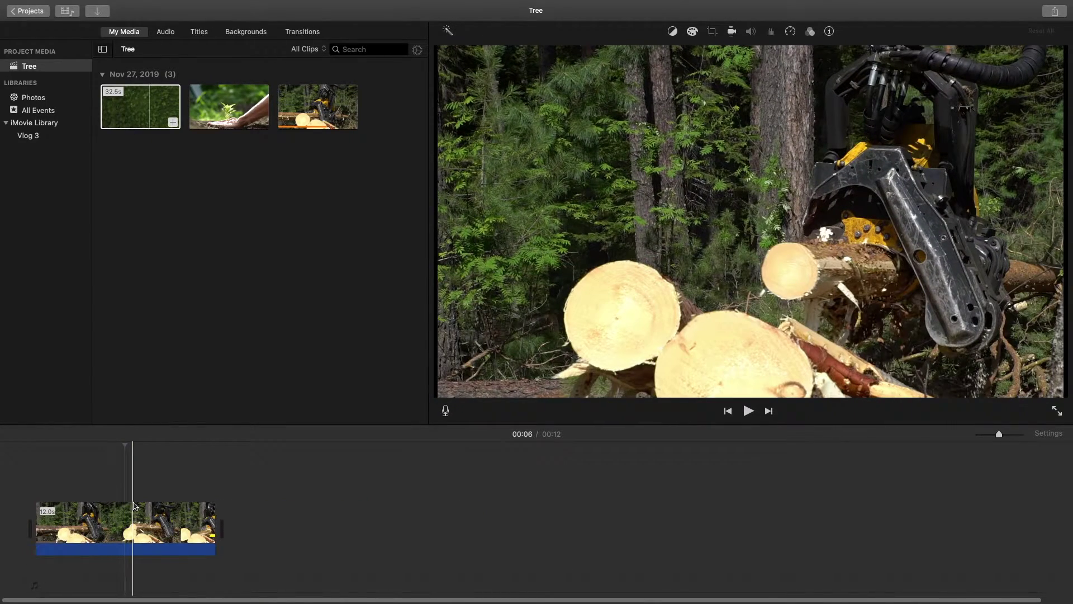
key(v)
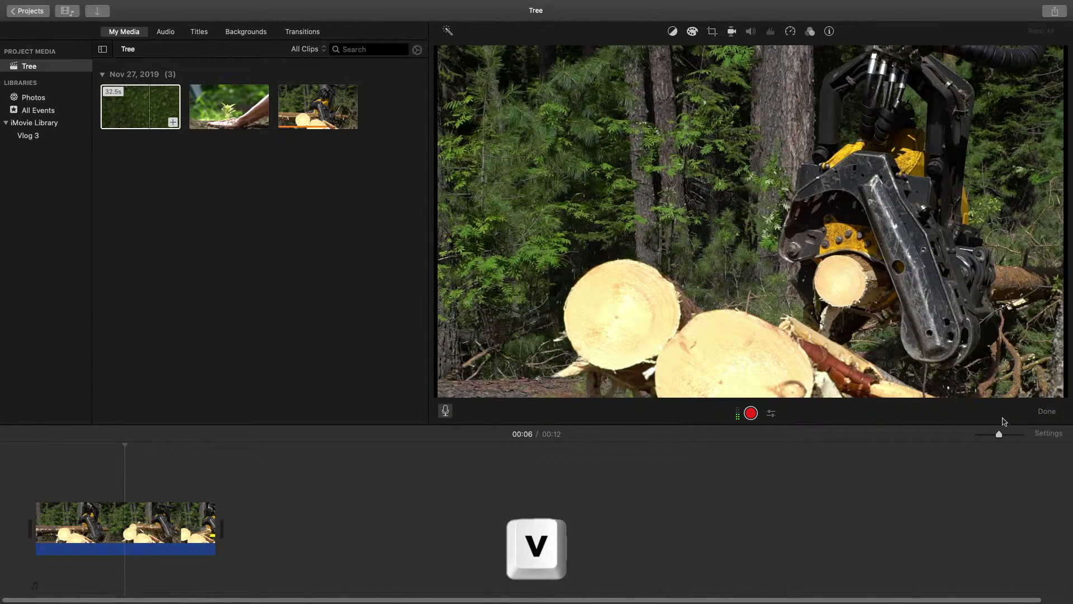
click(751, 414)
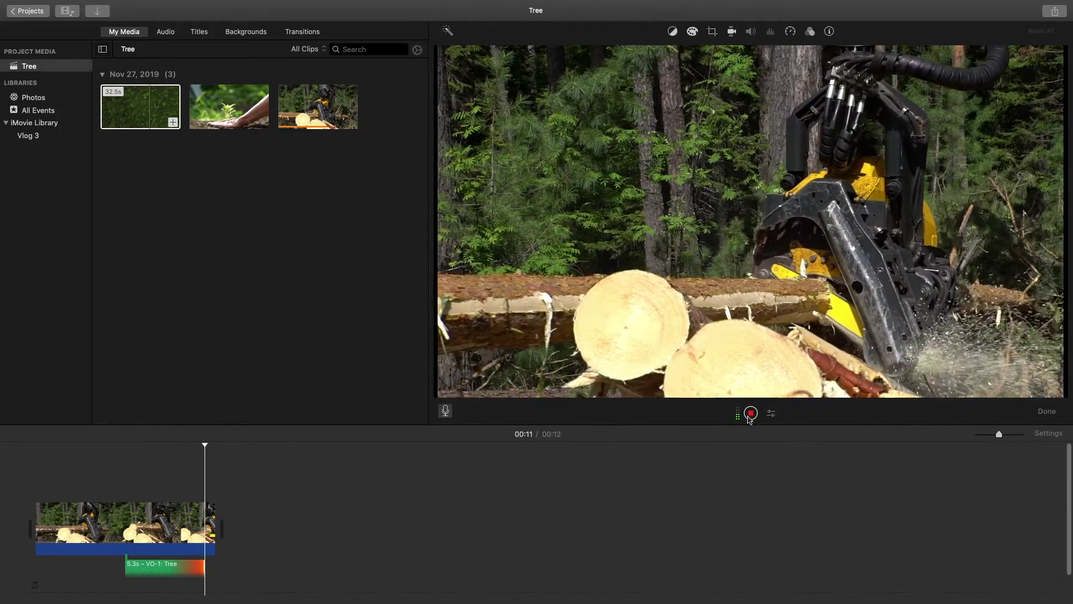
click(1038, 412)
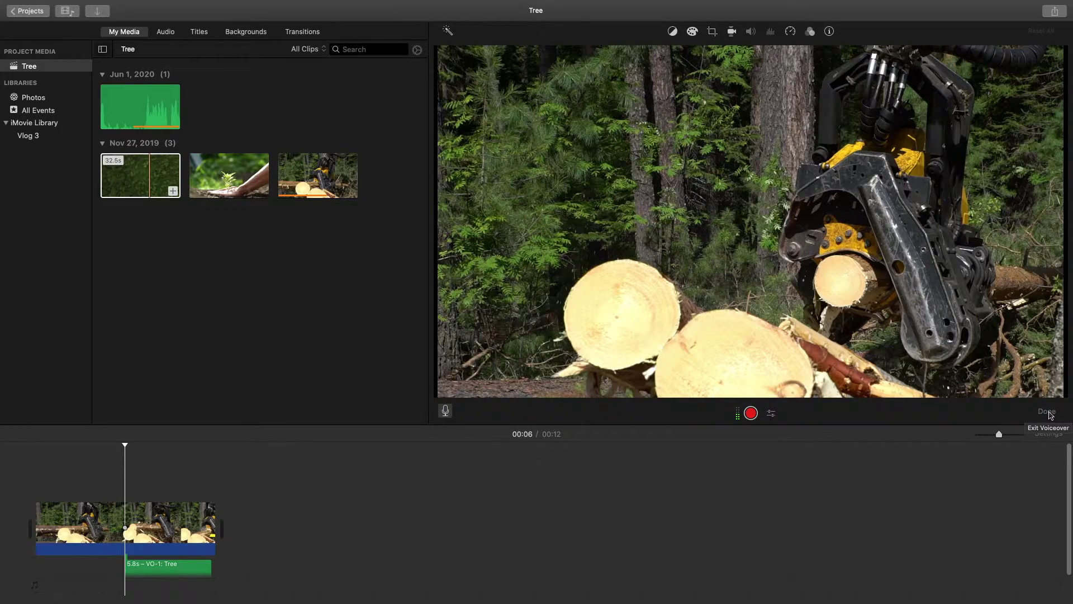
click(1048, 412)
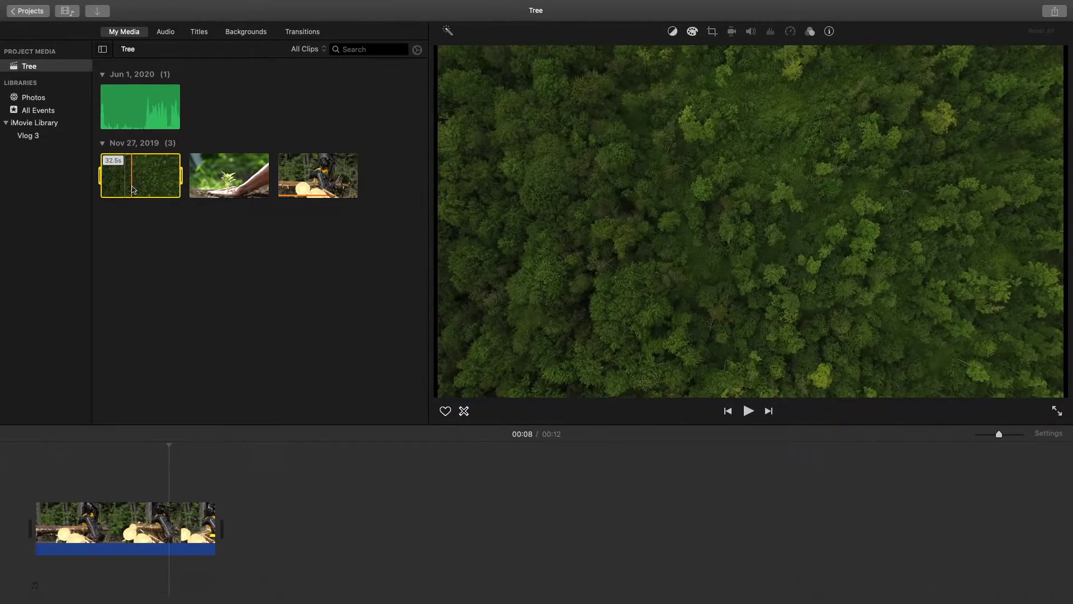
Try to delete the aerial forest clip from the iMovie library
key(super+BackSpace)
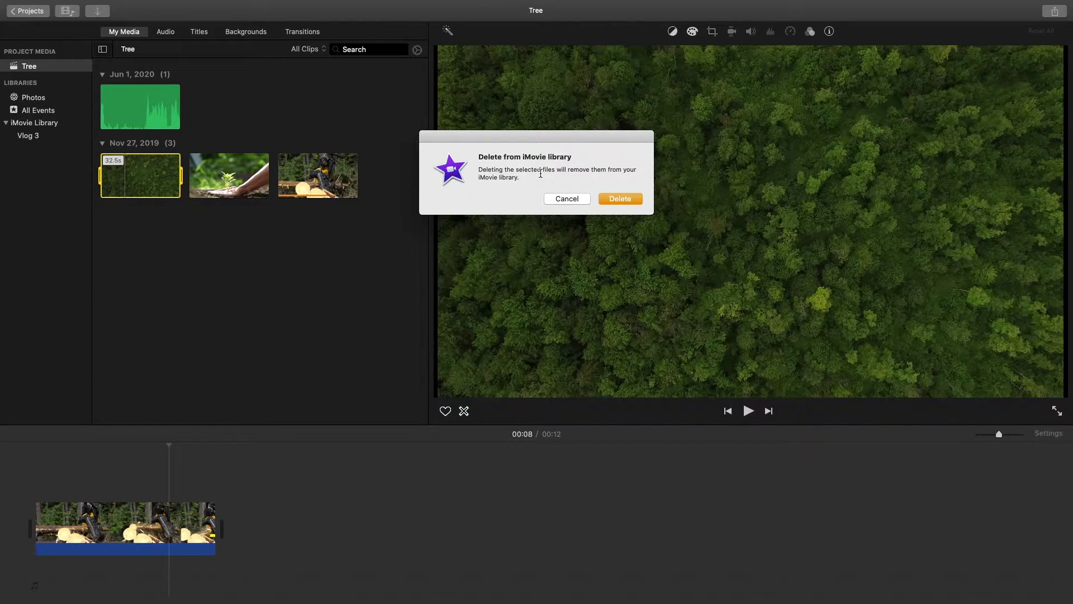
click(623, 200)
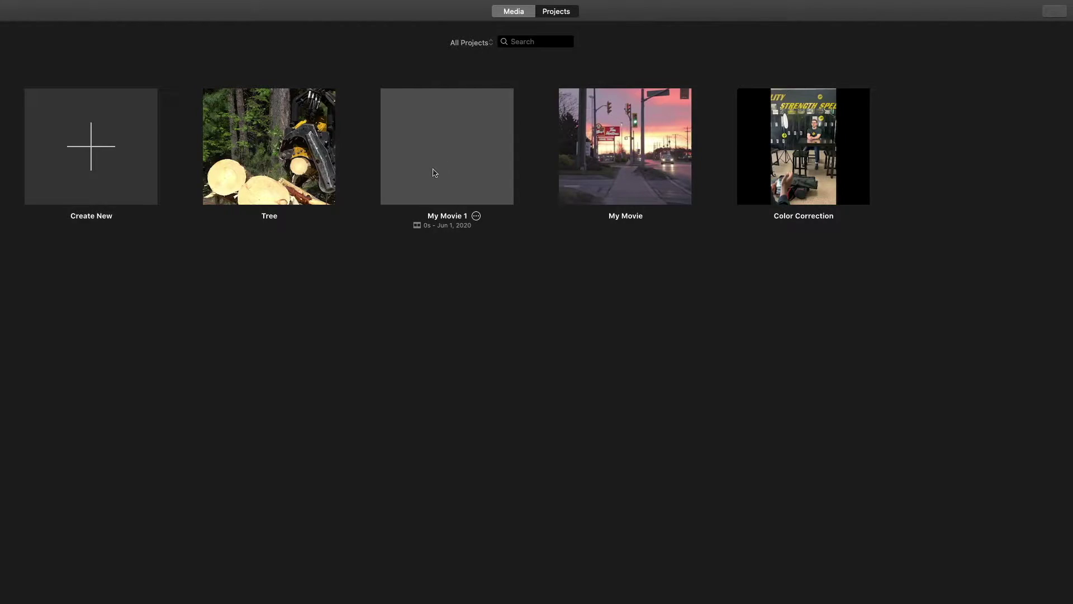
Delete the empty My Movie 1 project from the projects overview
click(441, 165)
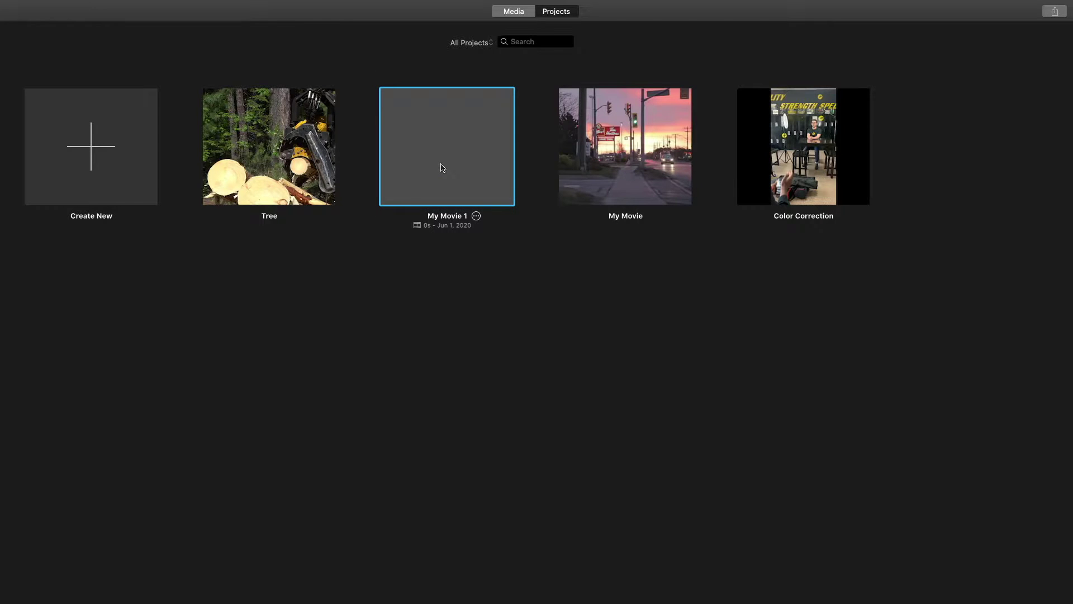
key(super+BackSpace)
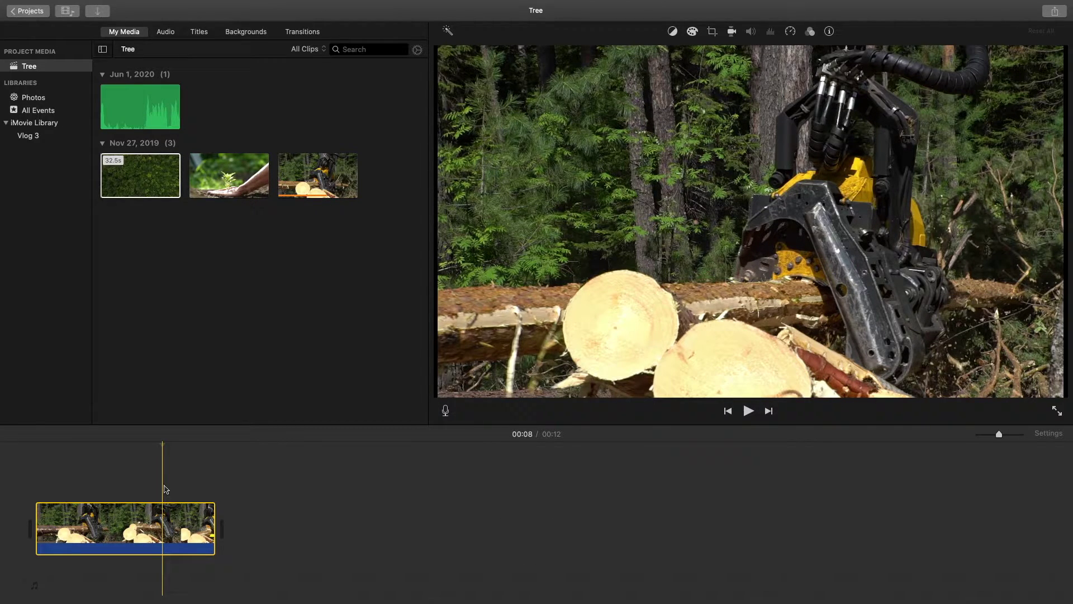
Step the playhead frame by frame forward and back through the logging clip around 00:08
key(Right)
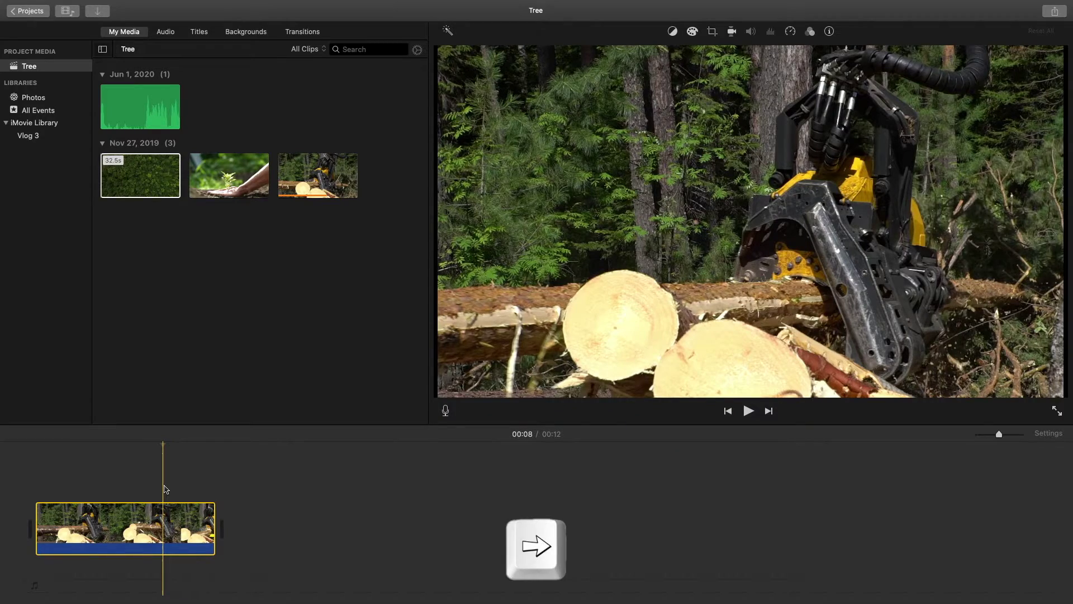
key(Right)
key(Right)
key(Right)
key(Right)
key(Right)
key(Right)
key(Right)
key(Right)
key(Right)
key(Right)
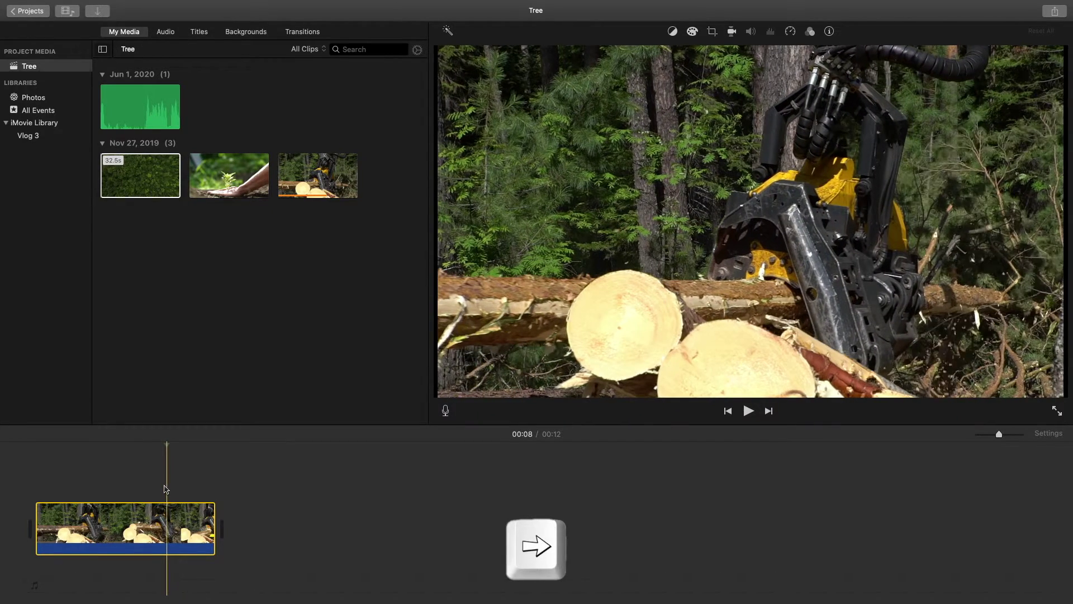
key(Left)
key(Left)
key(Left)
key(Left)
key(Left)
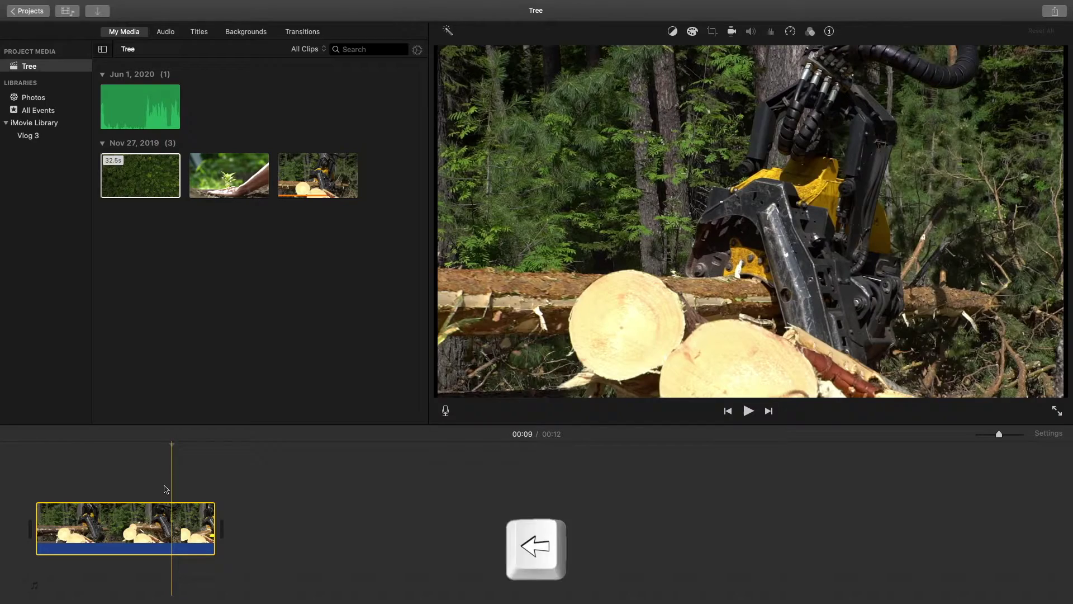
key(Left)
key(Left)
key(Left)
key(Left)
key(Left)
key(Left)
key(Left)
key(Left)
key(Left)
key(Left)
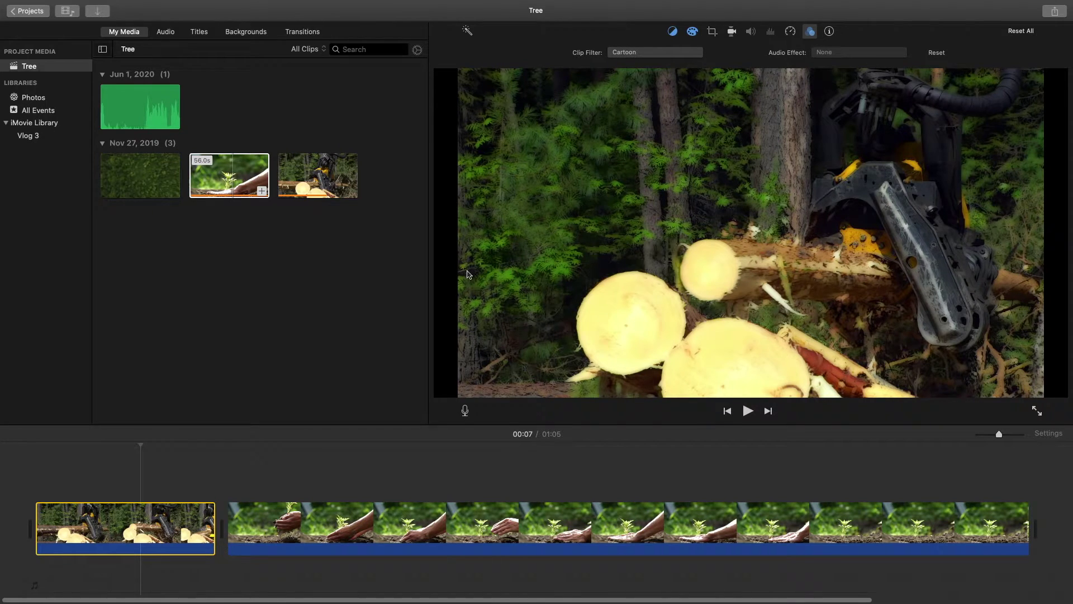
Copy the logging clip and paste its Cartoon filter onto the seedling planting clip, and compare both clips
click(166, 509)
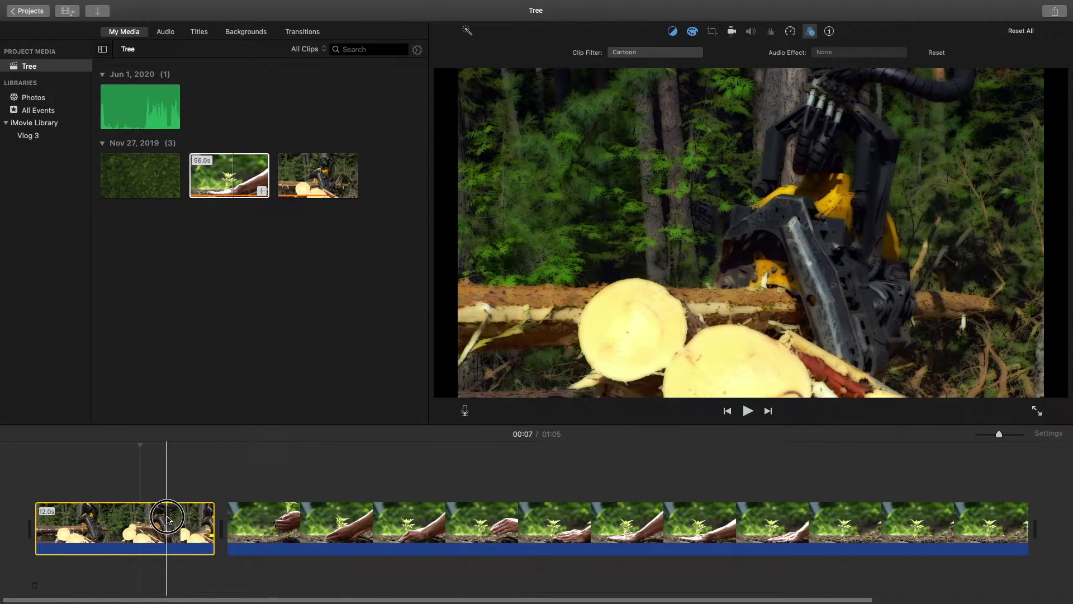
click(201, 529)
key(super+c)
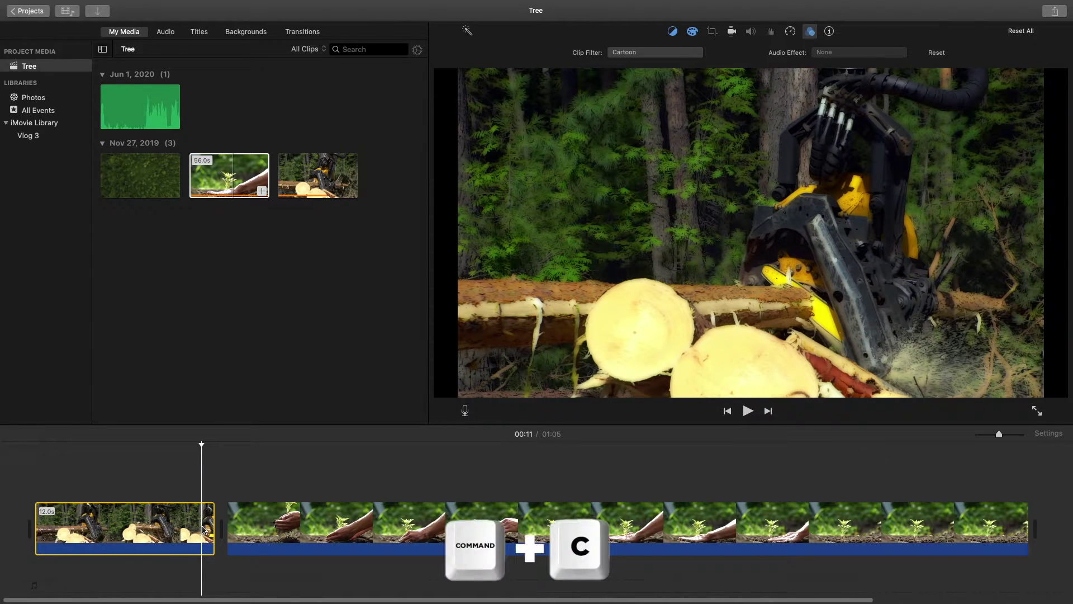
click(258, 519)
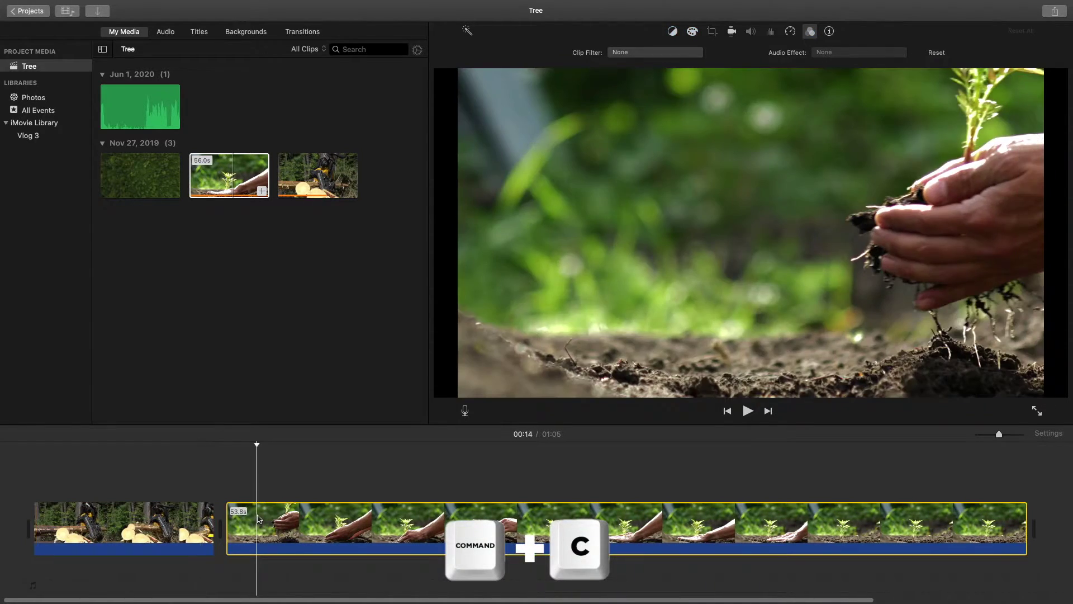
key(alt+super+v)
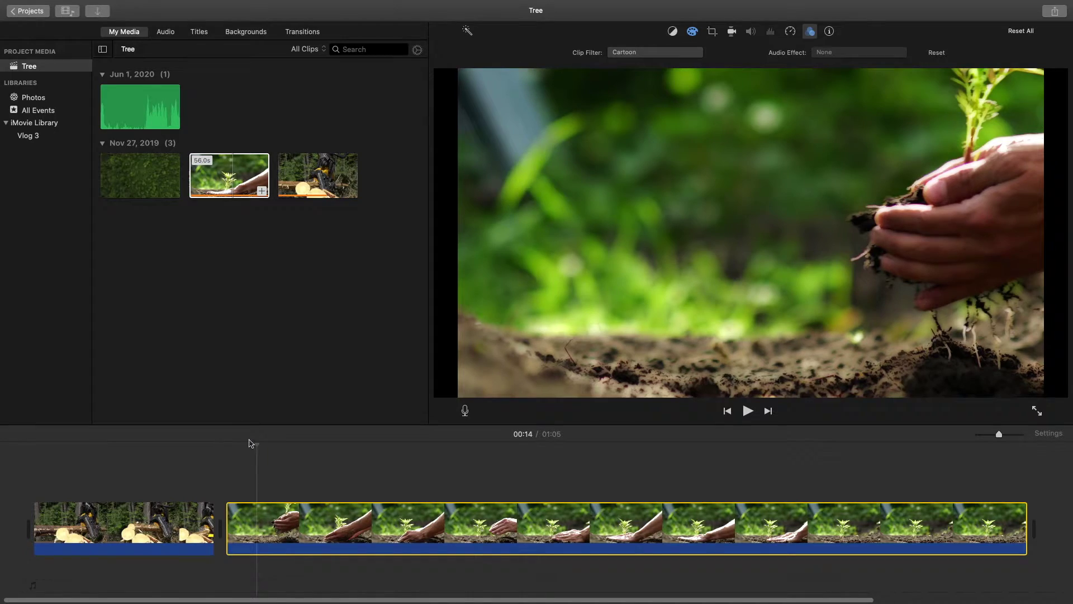
click(268, 534)
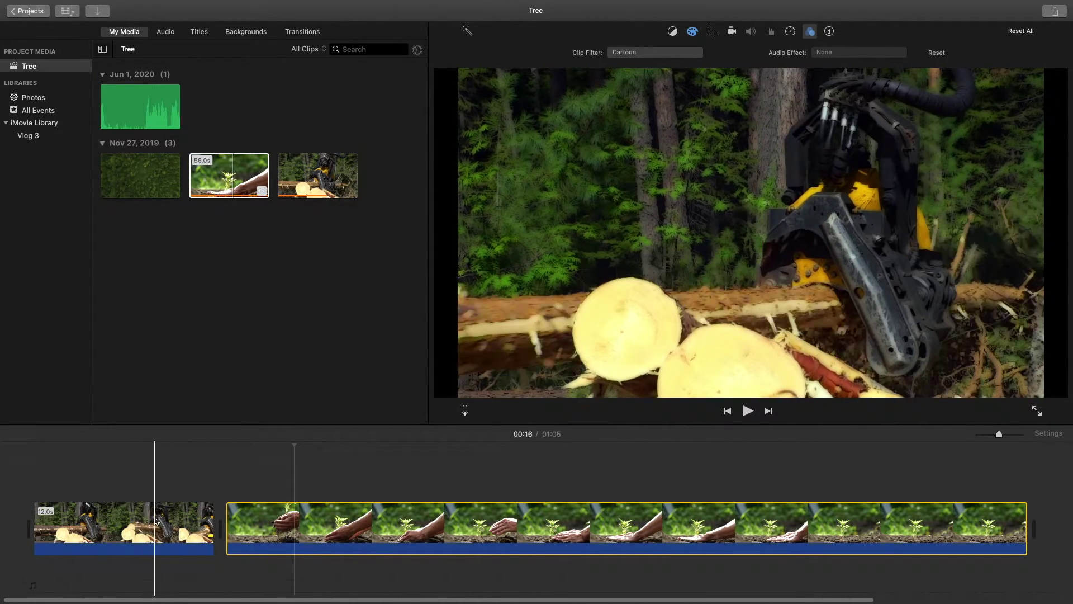
click(173, 523)
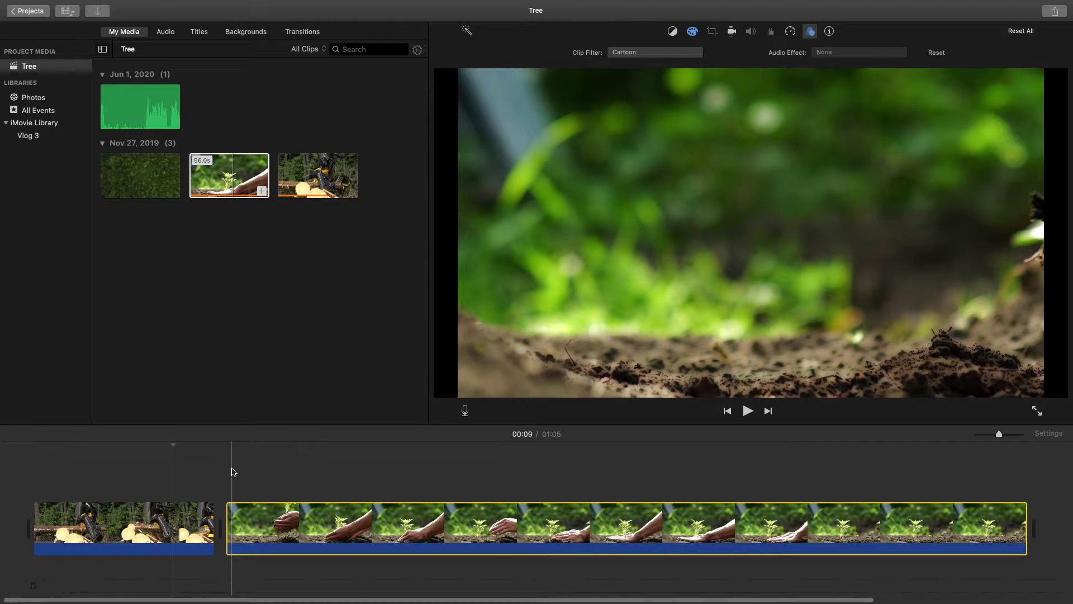
Undo the Cartoon filter pasted onto the seedling planting clip
key(super+z)
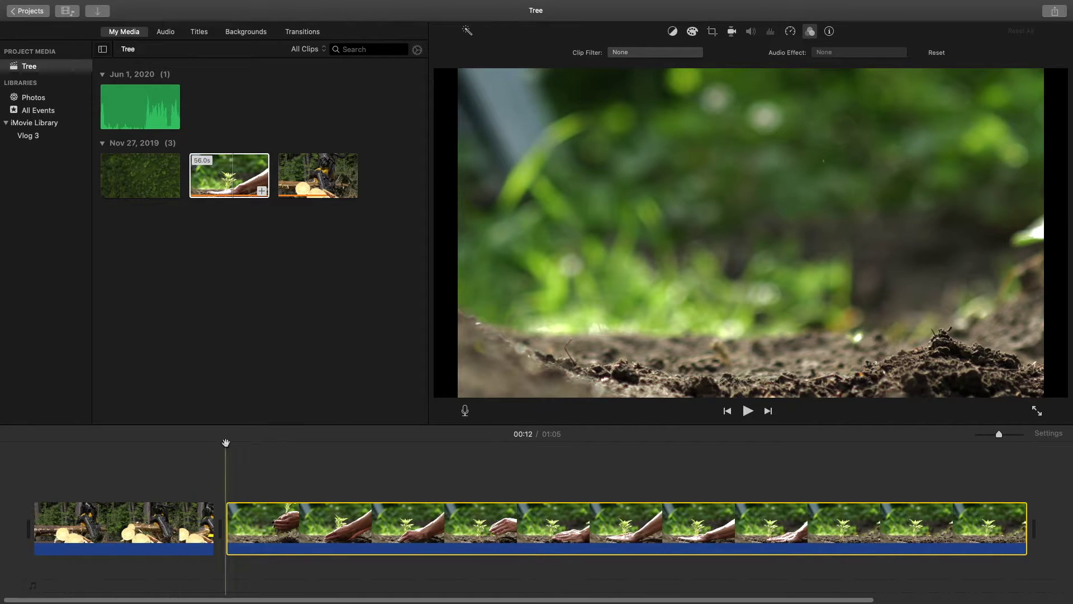
Scrub into the seedling planting clip, play it forward at increasing speed, pause at 00:47 and start reverse playback
drag(226, 443, 337, 414)
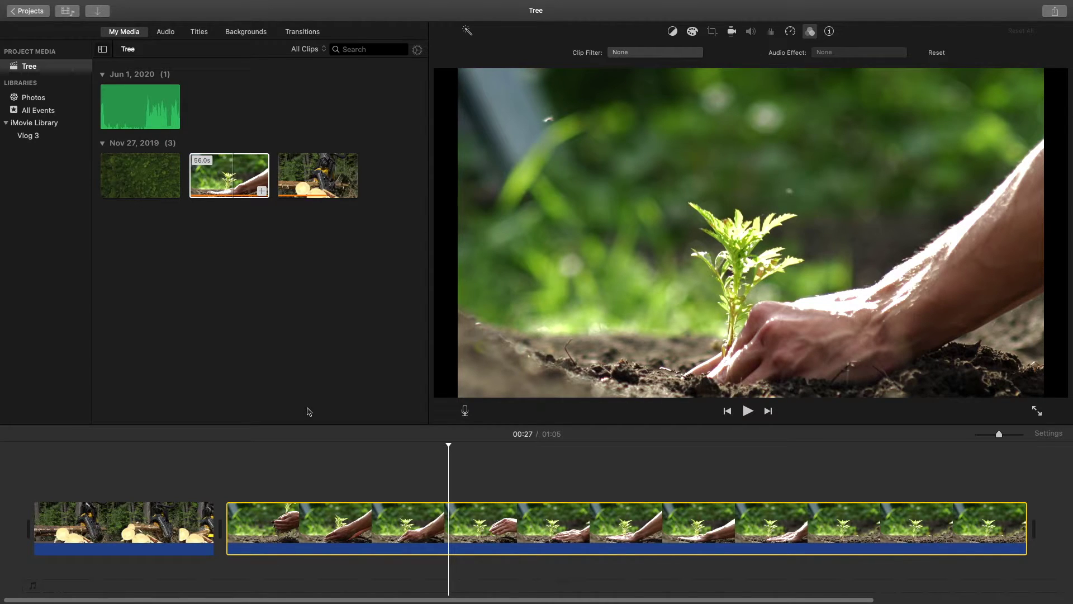
key(l)
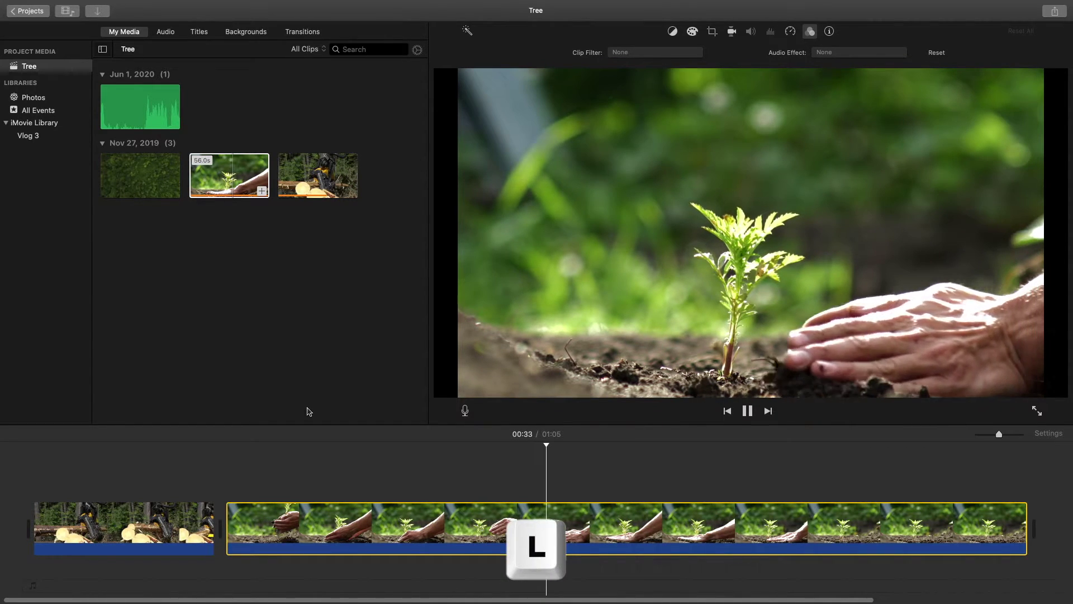
key(l)
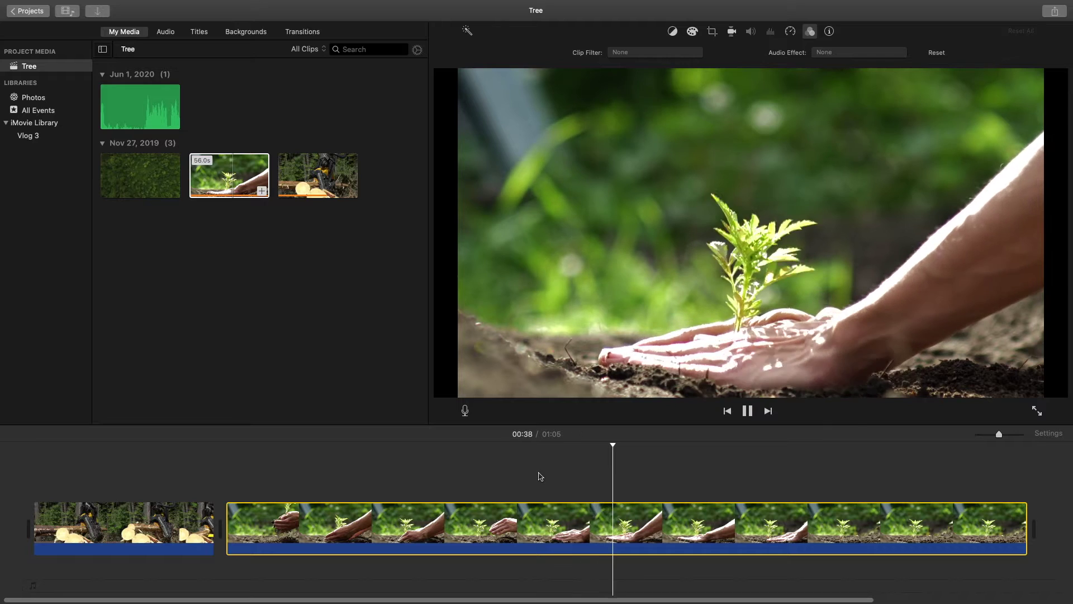
key(k)
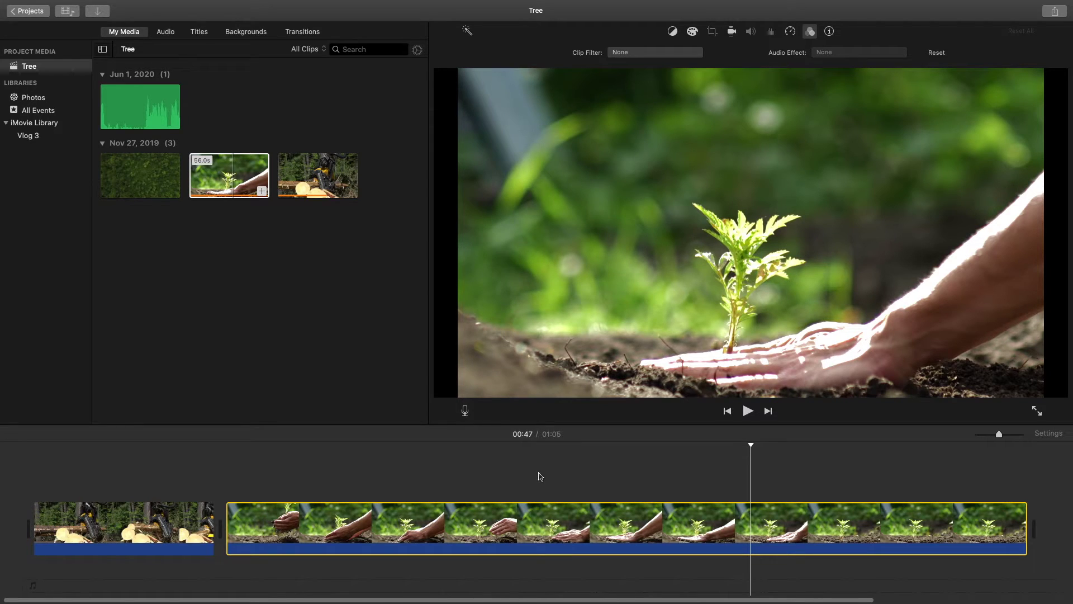
key(j)
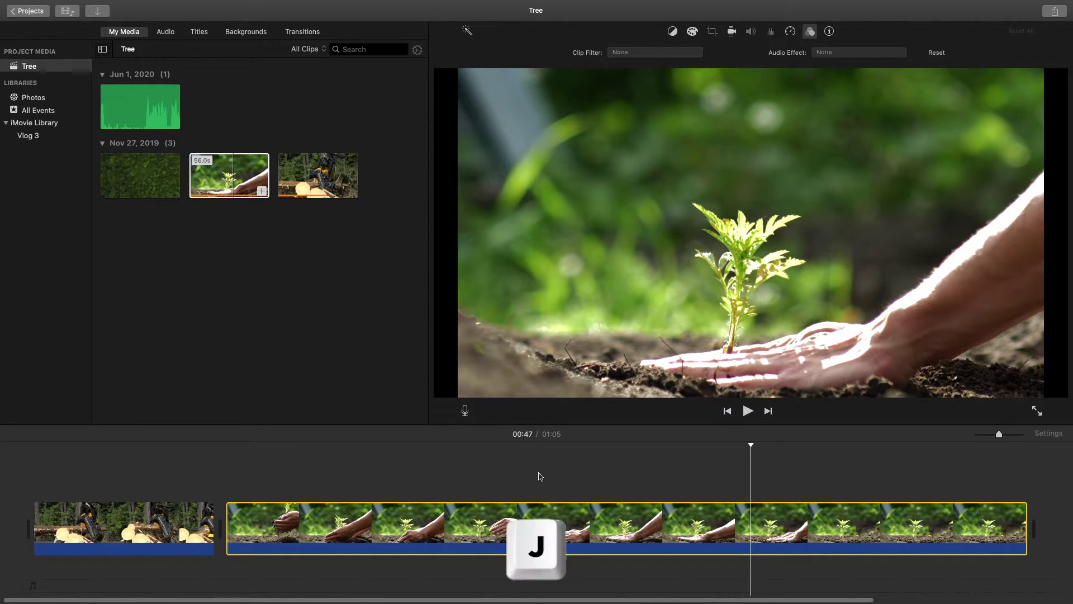